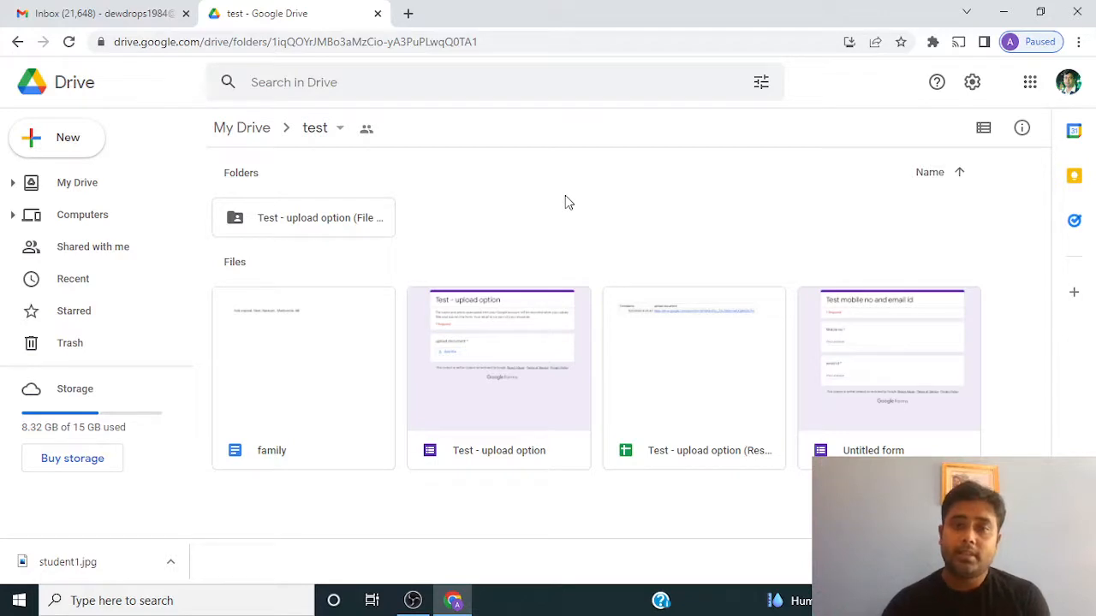
Create a new blank Google Form inside the test folder
right_click(565, 210)
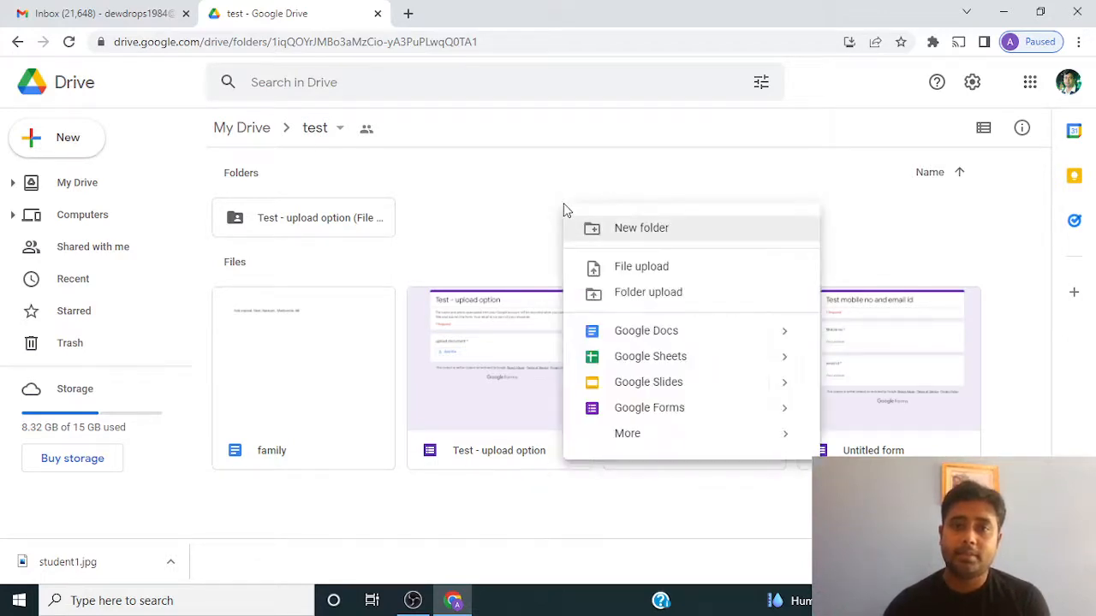
left_click(687, 410)
left_click(704, 335)
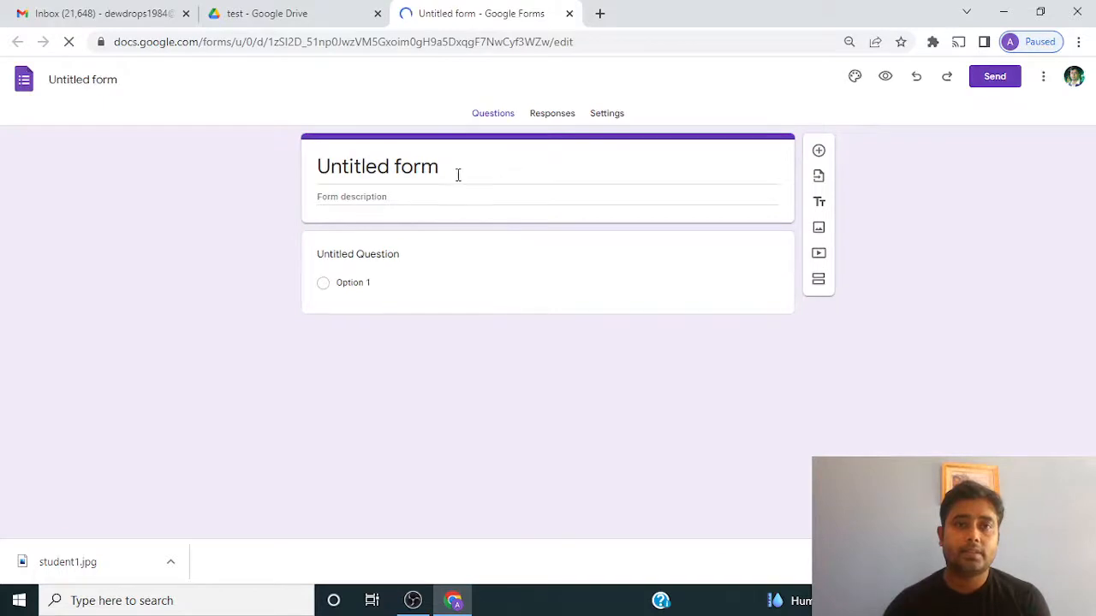
Replace the form's title with "Student info" and apply the same name to the form file
left_click(458, 174)
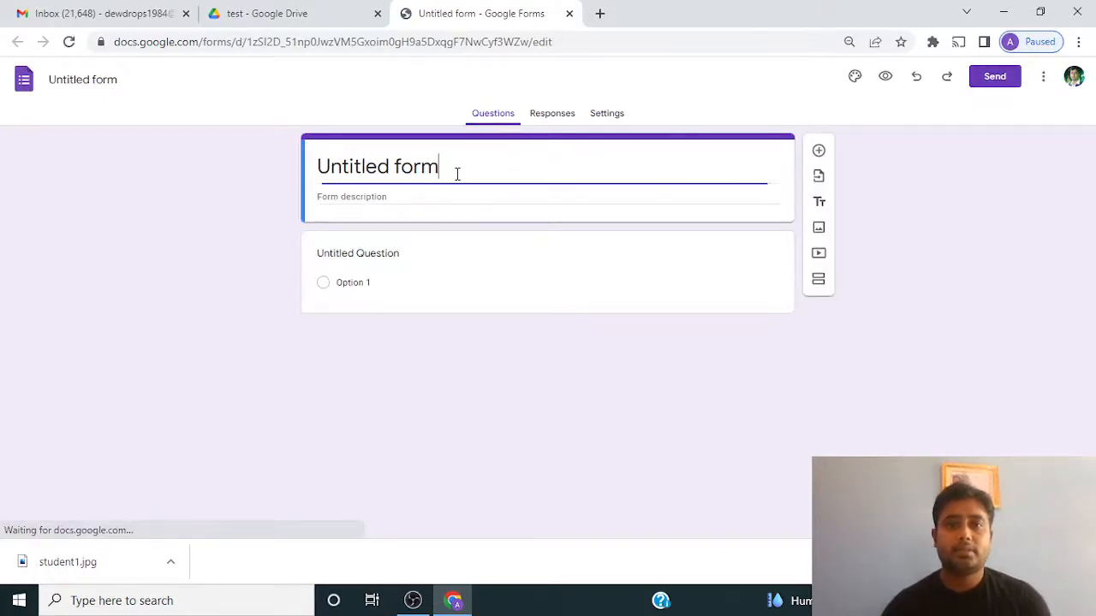
left_click_drag(458, 175, 78, 166)
type("Stude")
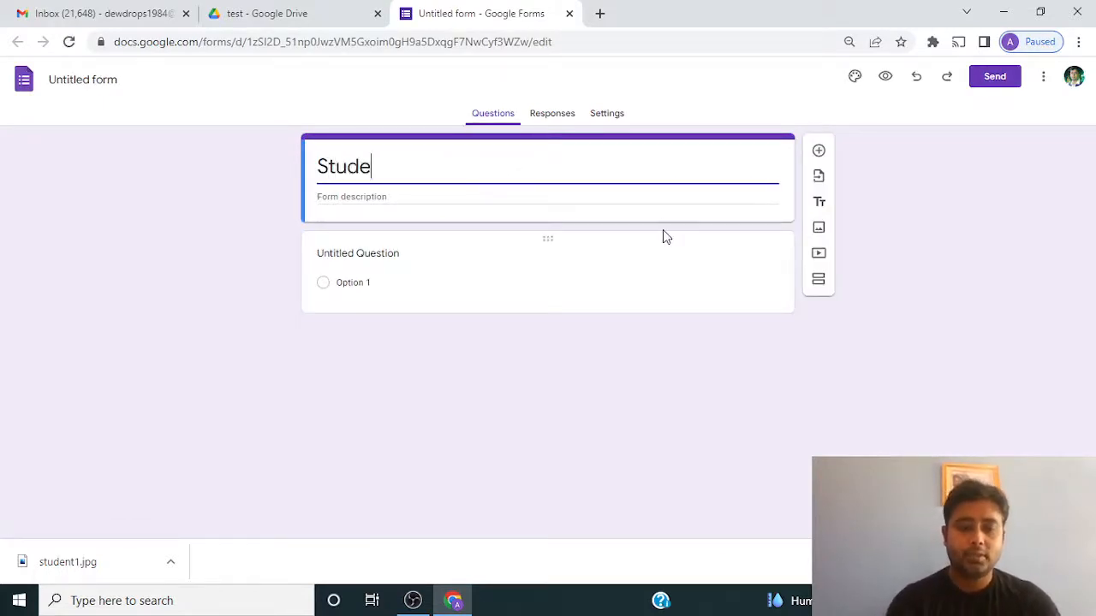
type("nt inf")
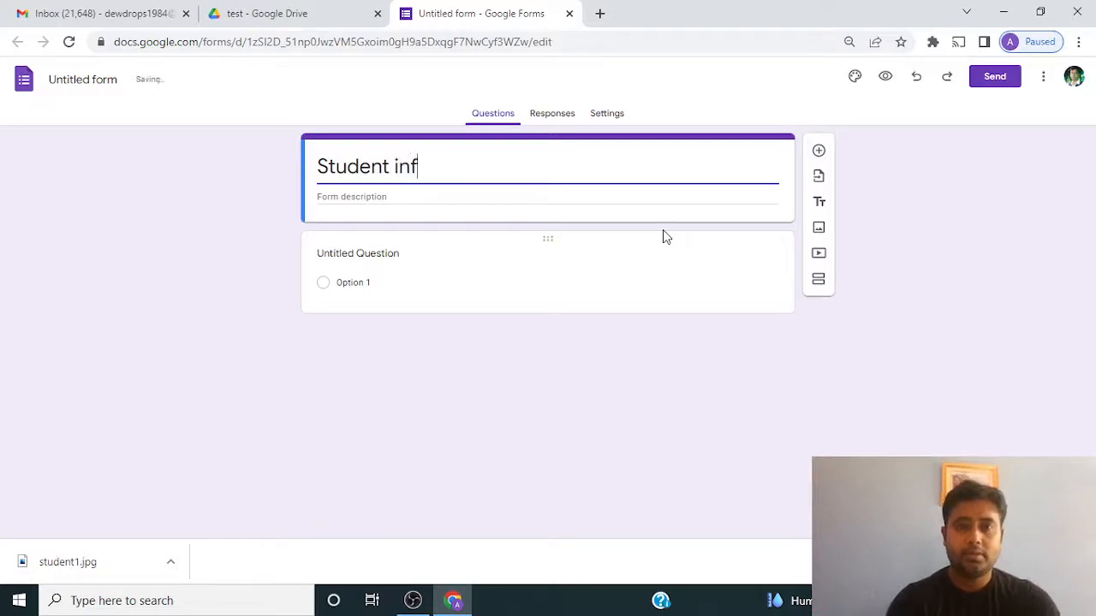
type("o")
left_click(239, 178)
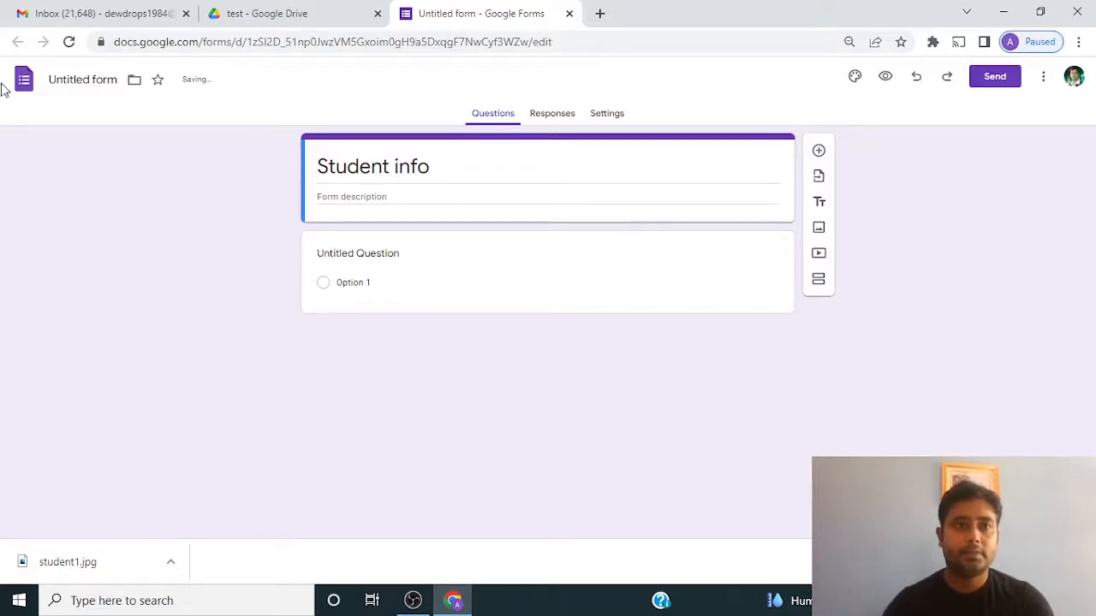
left_click(98, 79)
left_click(179, 228)
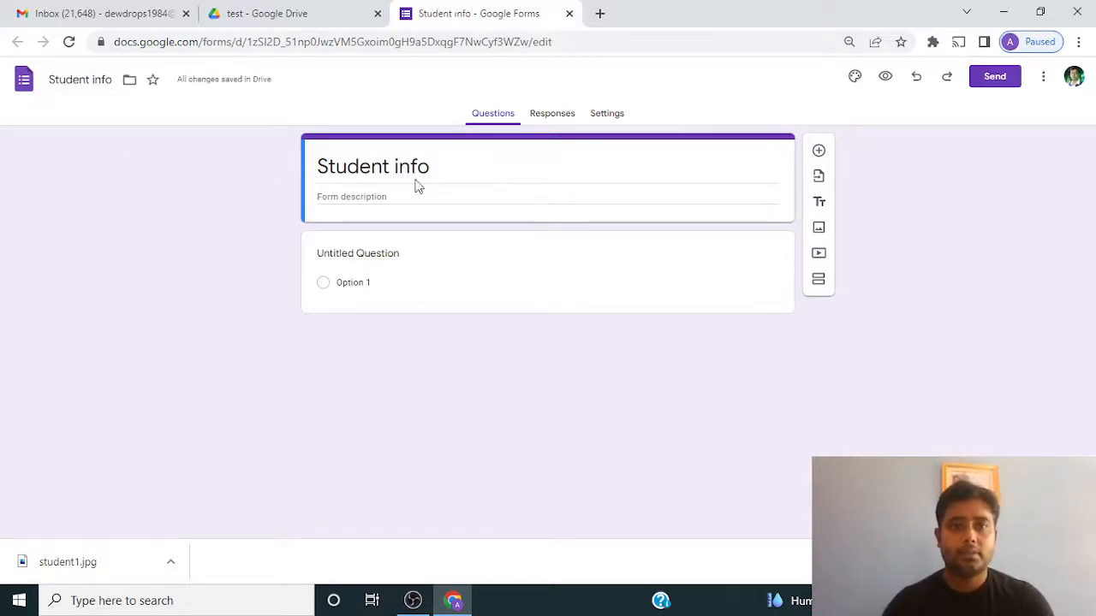
Set the first question to "Student Name" as a short-answer question
left_click(402, 253)
type("St")
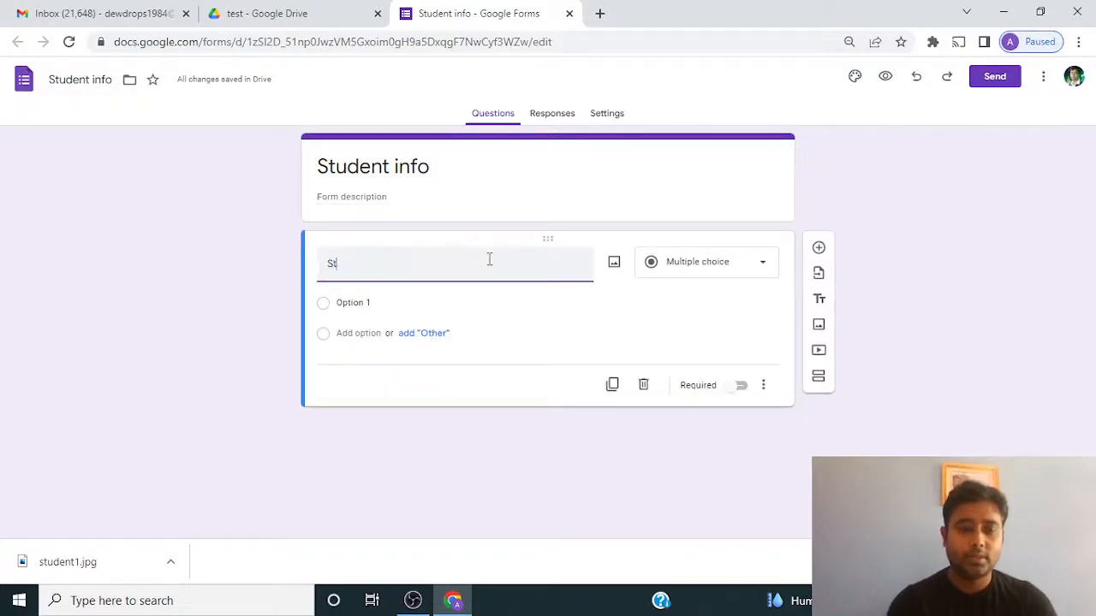
type("udent Na")
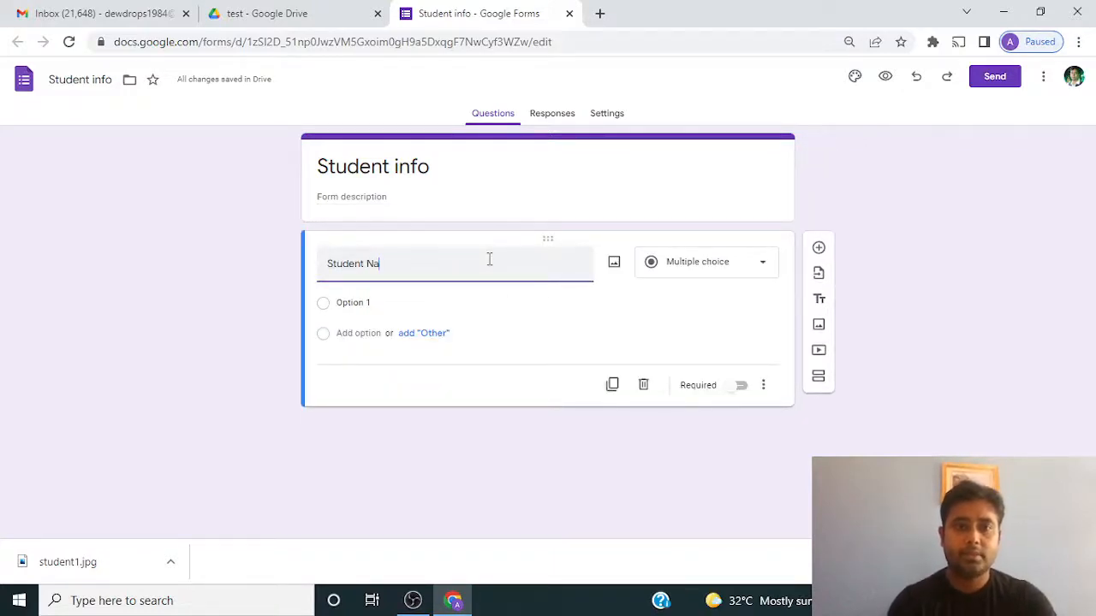
type("me")
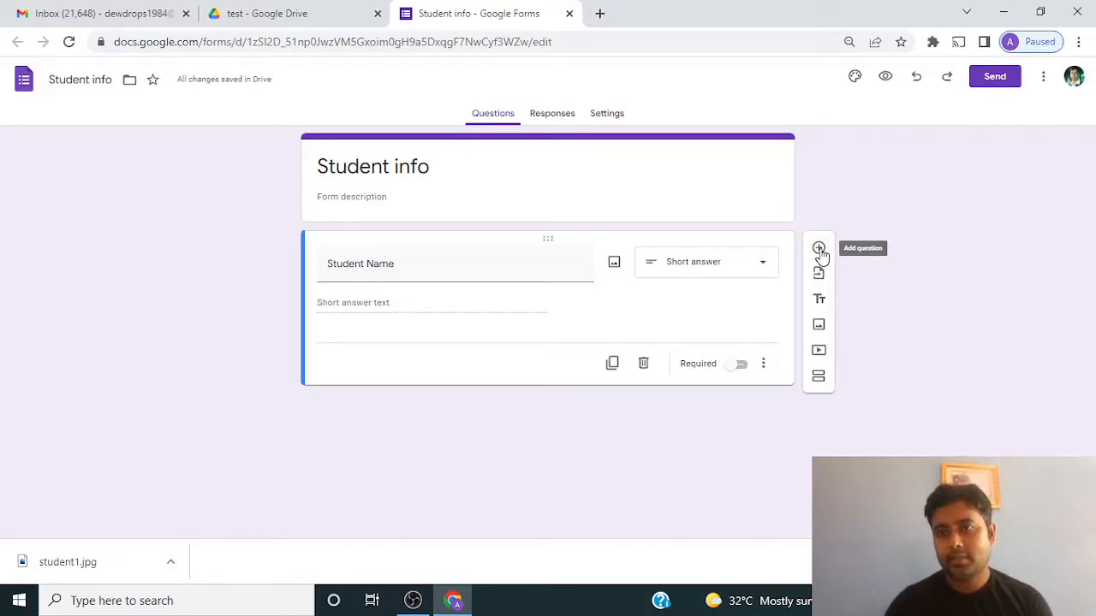
Upload the student1 picture from the desktop into the form as an image item, and delete that item again
left_click(818, 326)
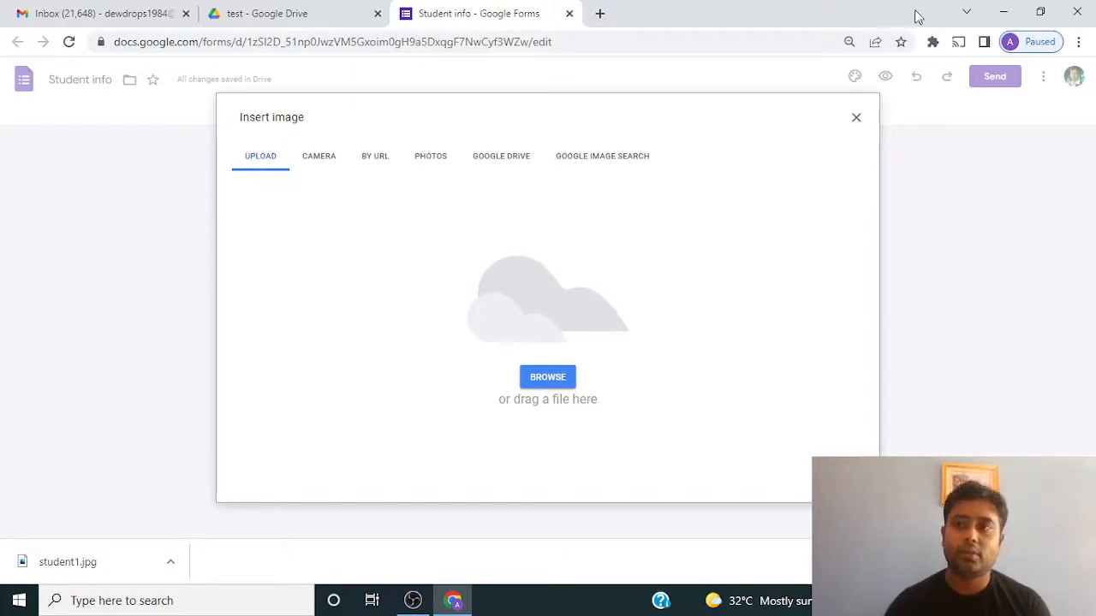
left_click(1039, 12)
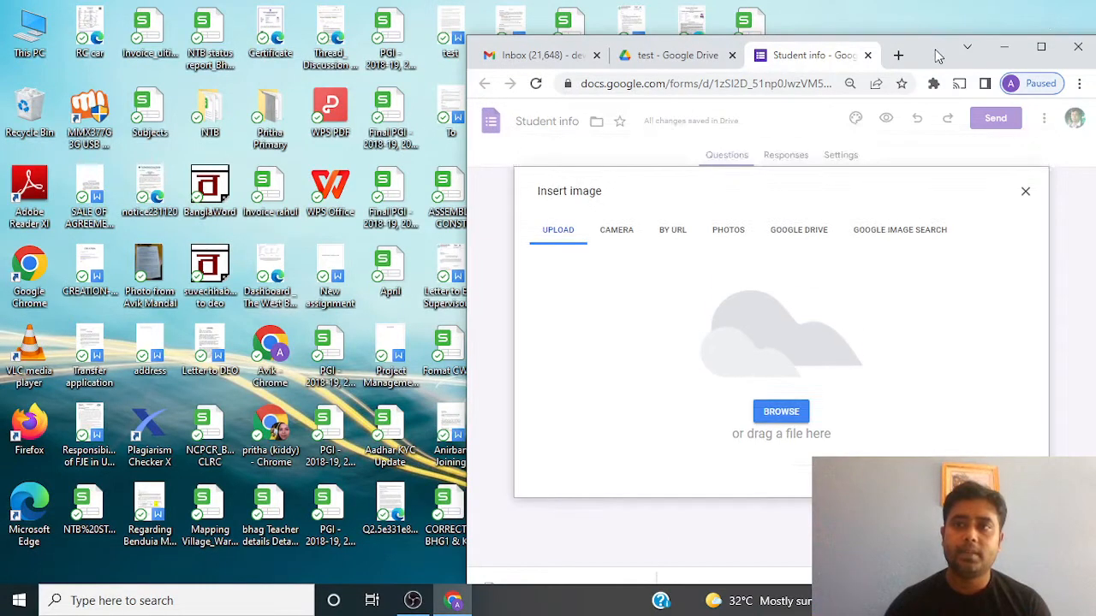
left_click_drag(937, 54, 499, 2)
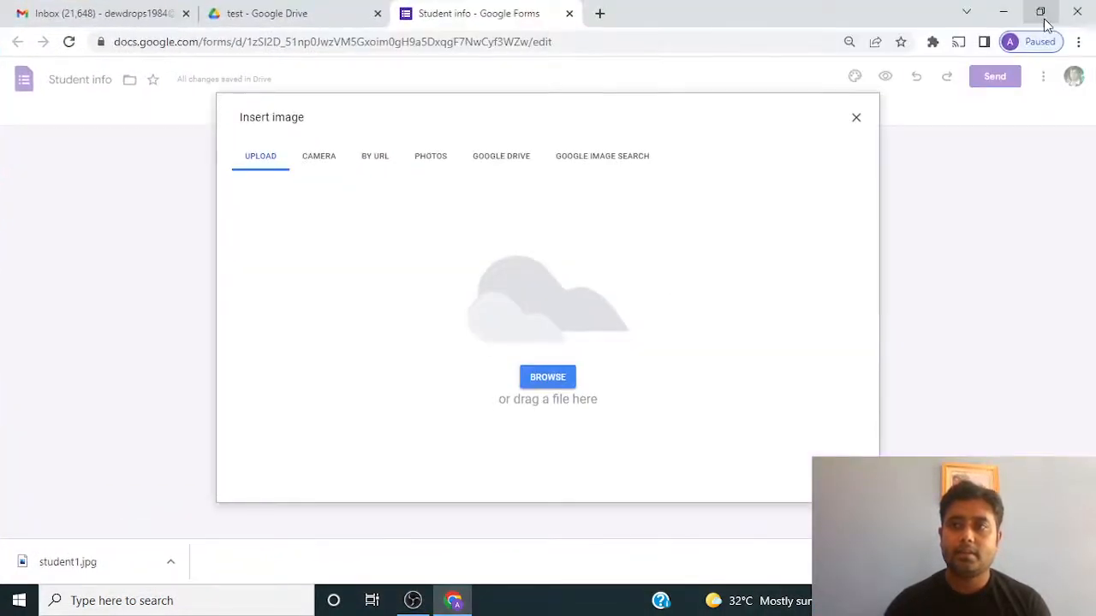
left_click(1041, 12)
left_click_drag(946, 58, 555, 27)
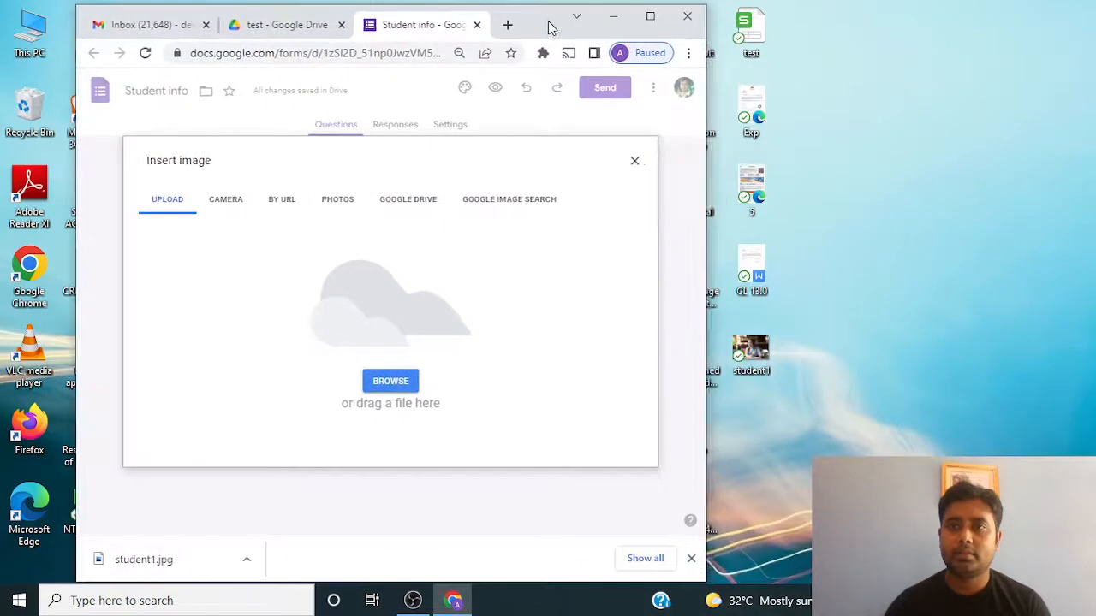
left_click(762, 354)
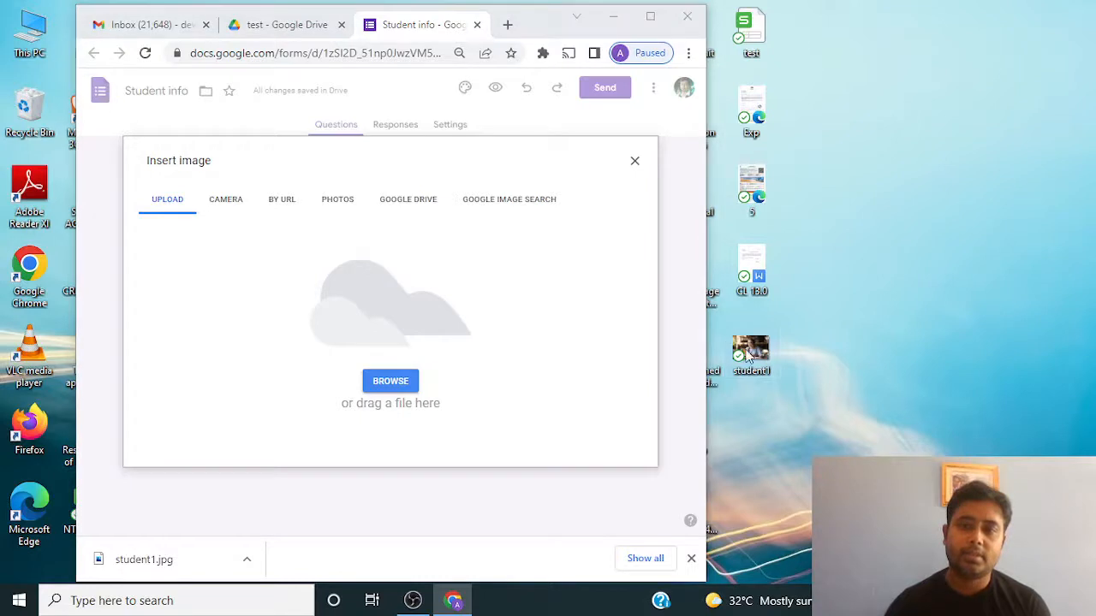
left_click_drag(750, 356, 397, 341)
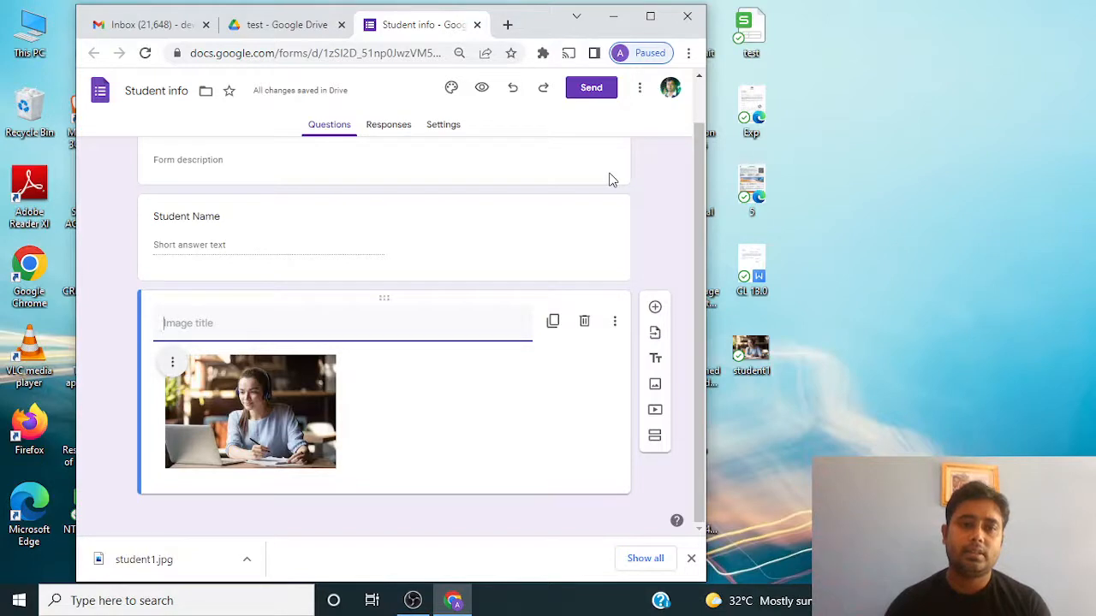
left_click(585, 323)
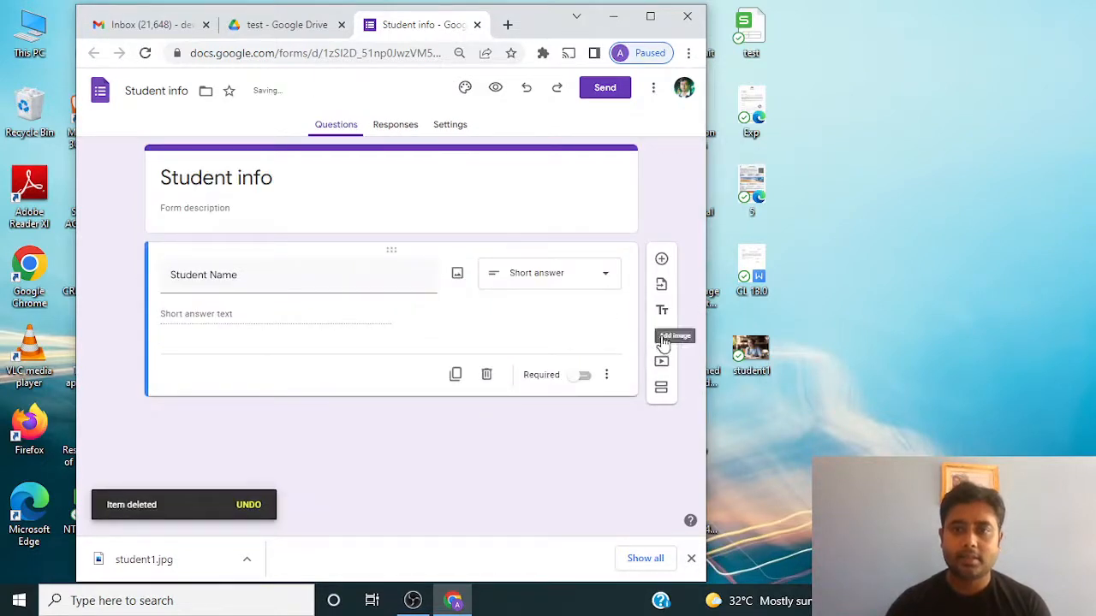
Run a Google image search for "student" and insert the photo of students seated in a lecture hall below the Student Name question
left_click(661, 336)
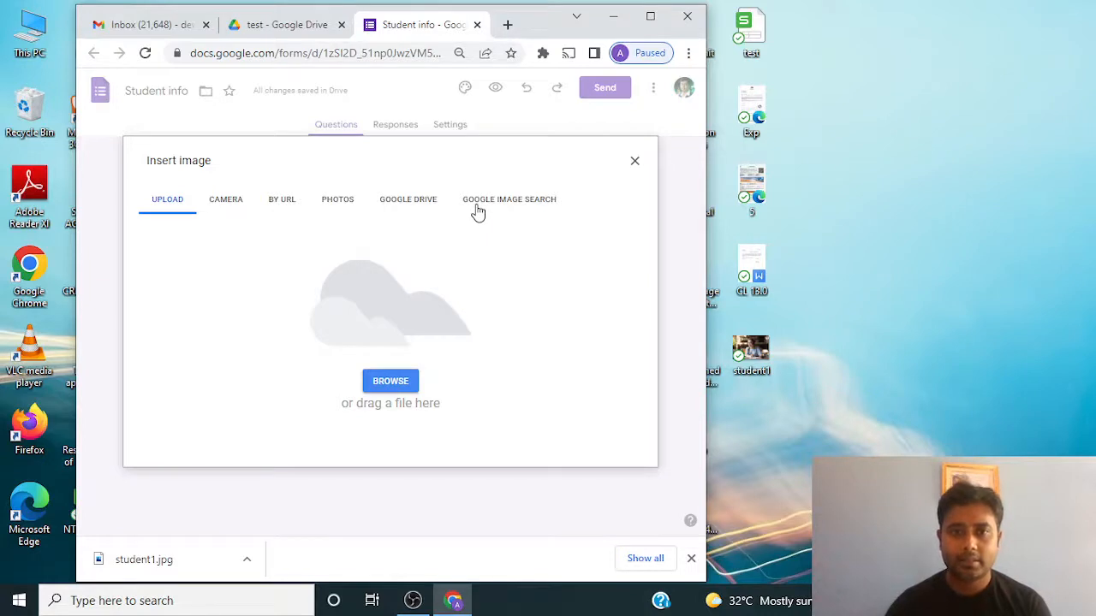
left_click(516, 205)
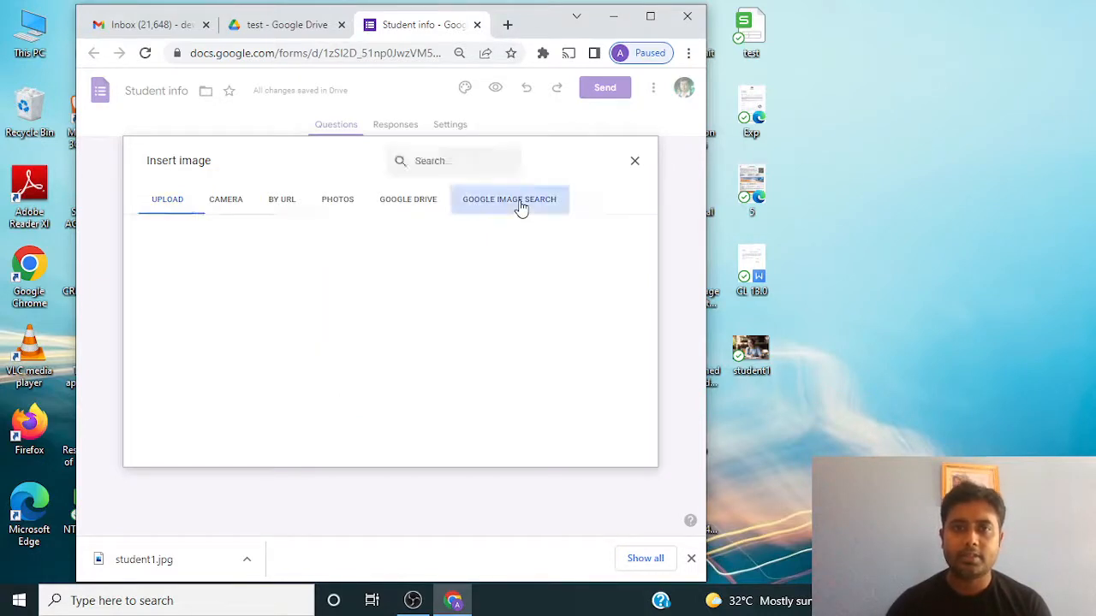
left_click(350, 162)
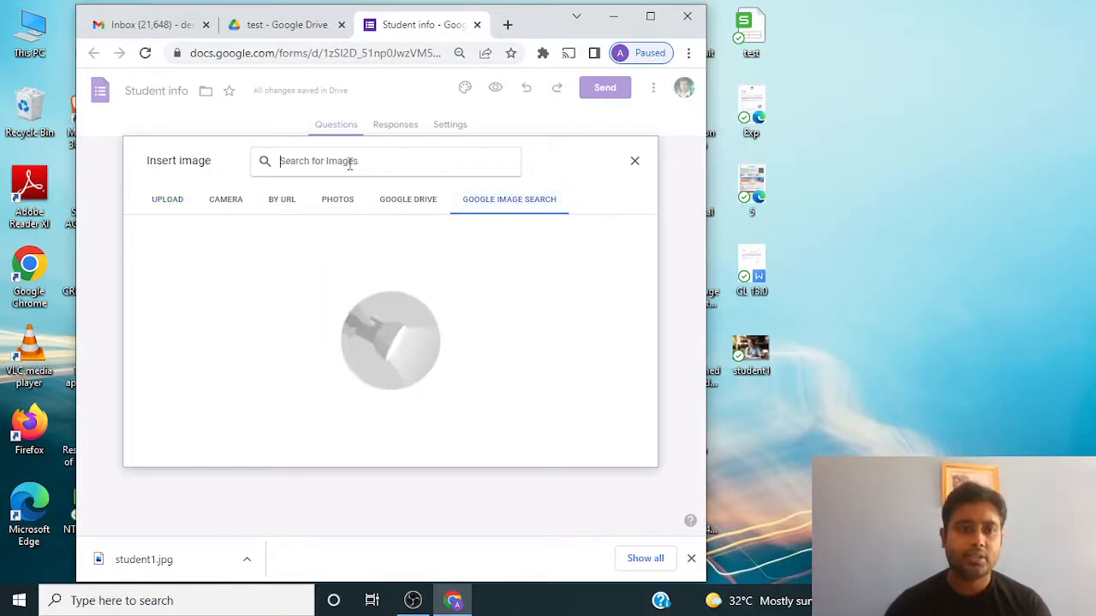
type("student")
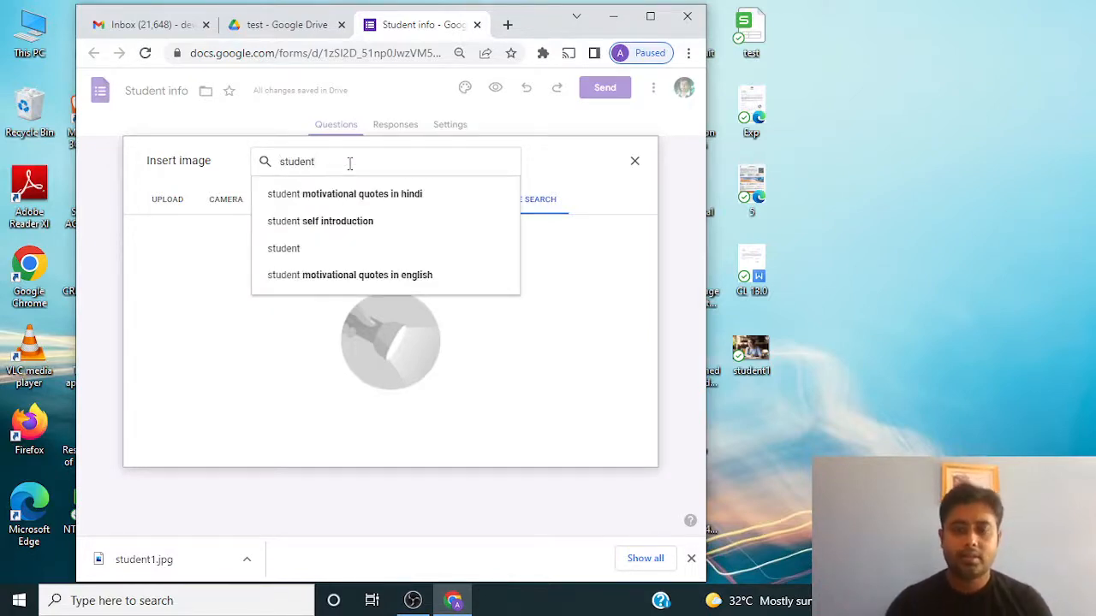
key("Return")
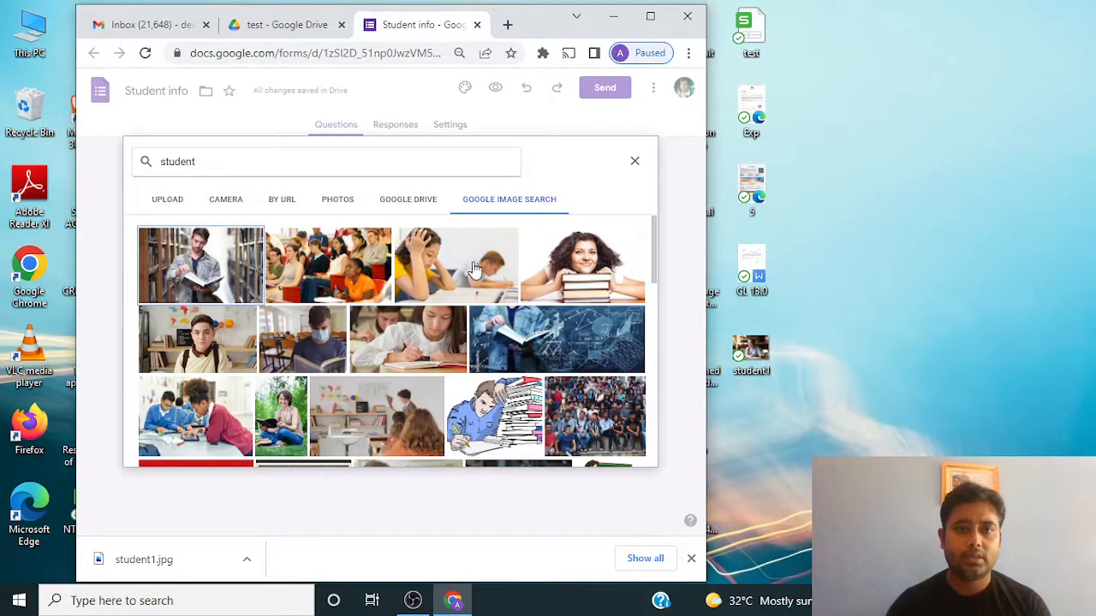
left_click(364, 264)
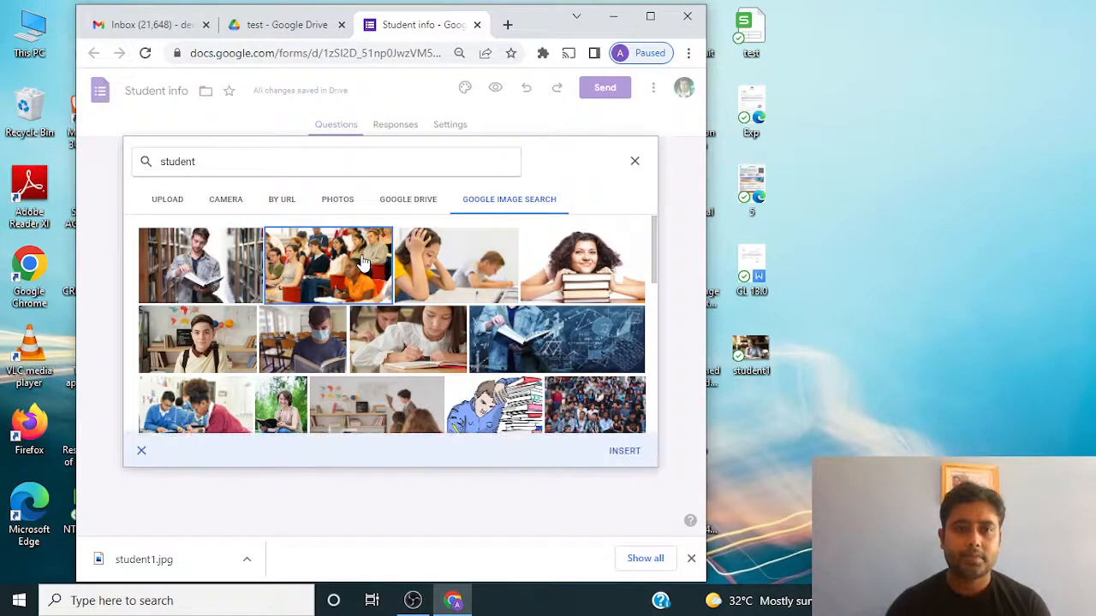
left_click(625, 452)
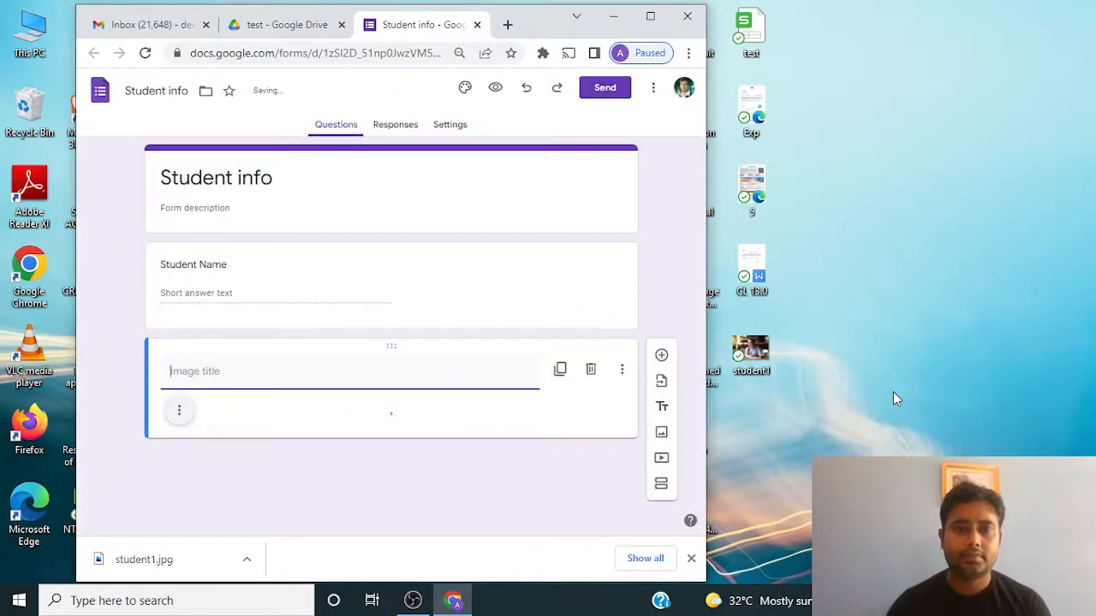
scroll(380, 250, "down", 3)
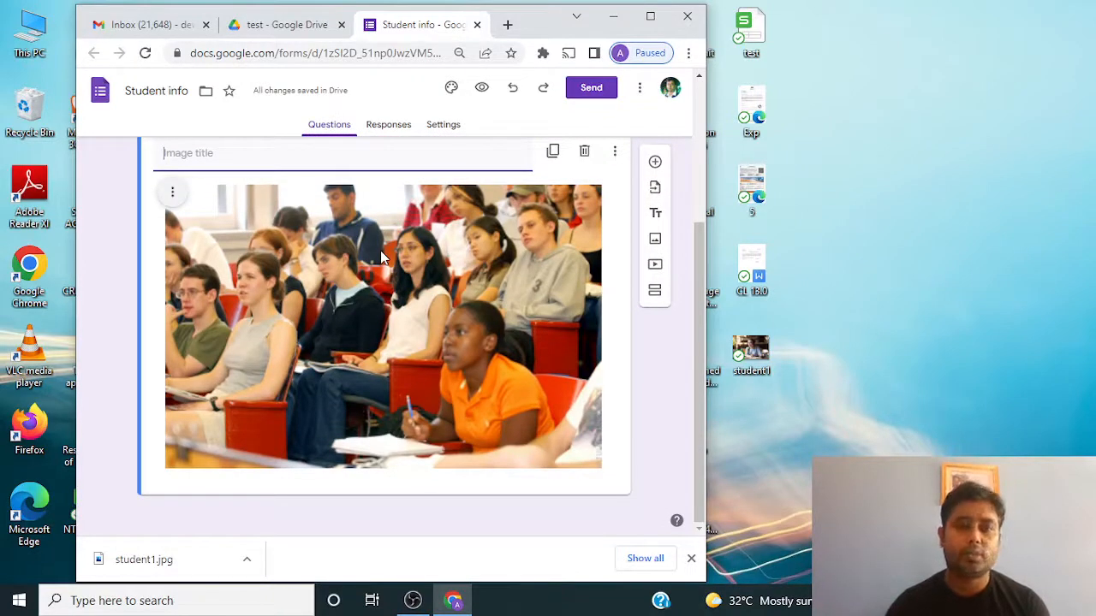
scroll(380, 250, "up", 2)
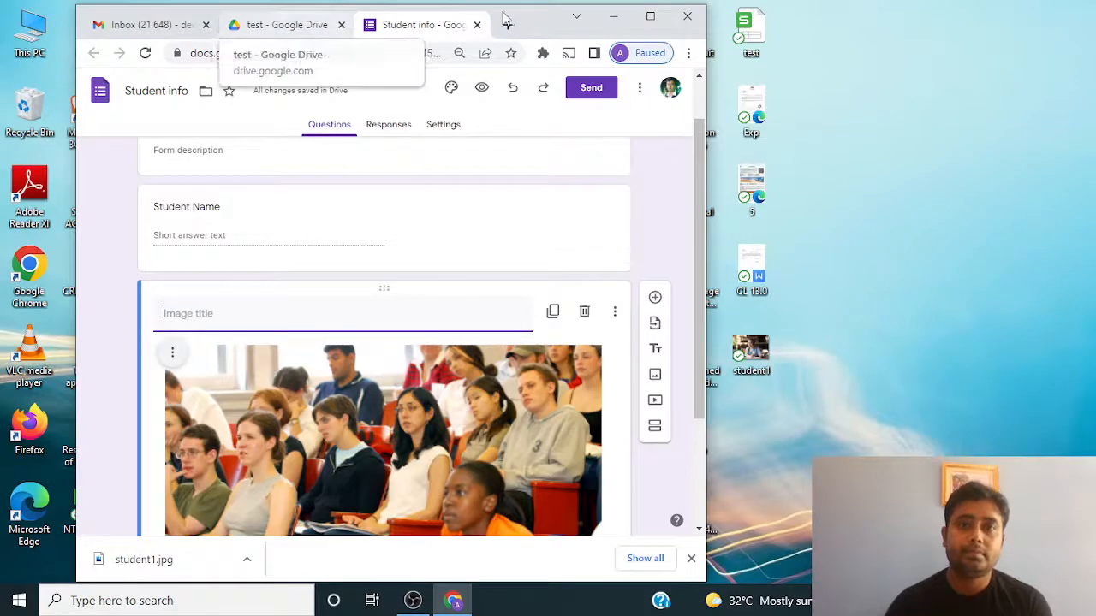
left_click(412, 600)
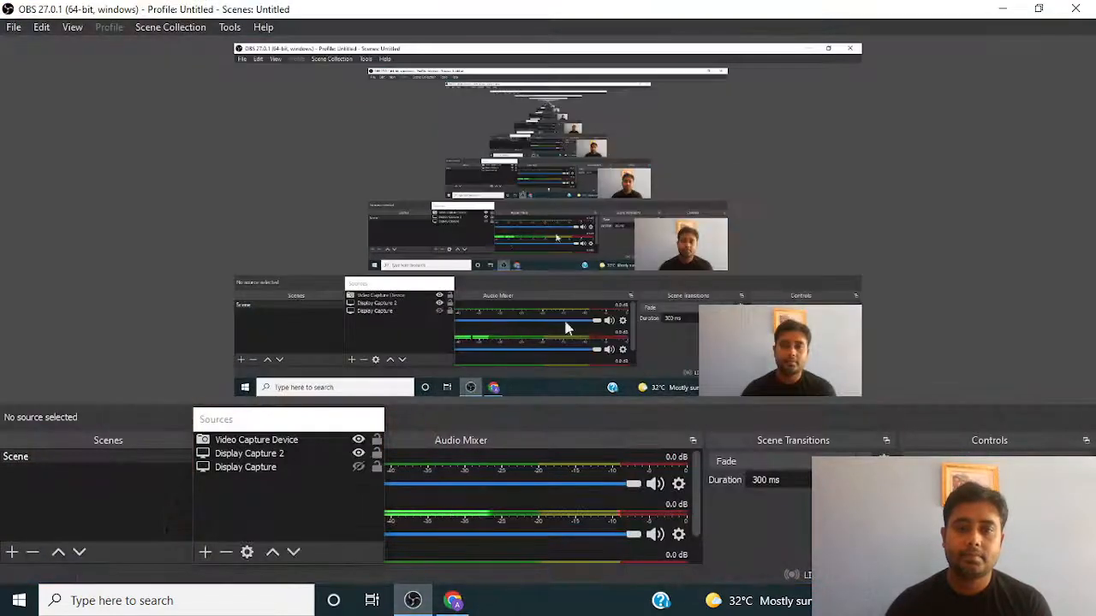